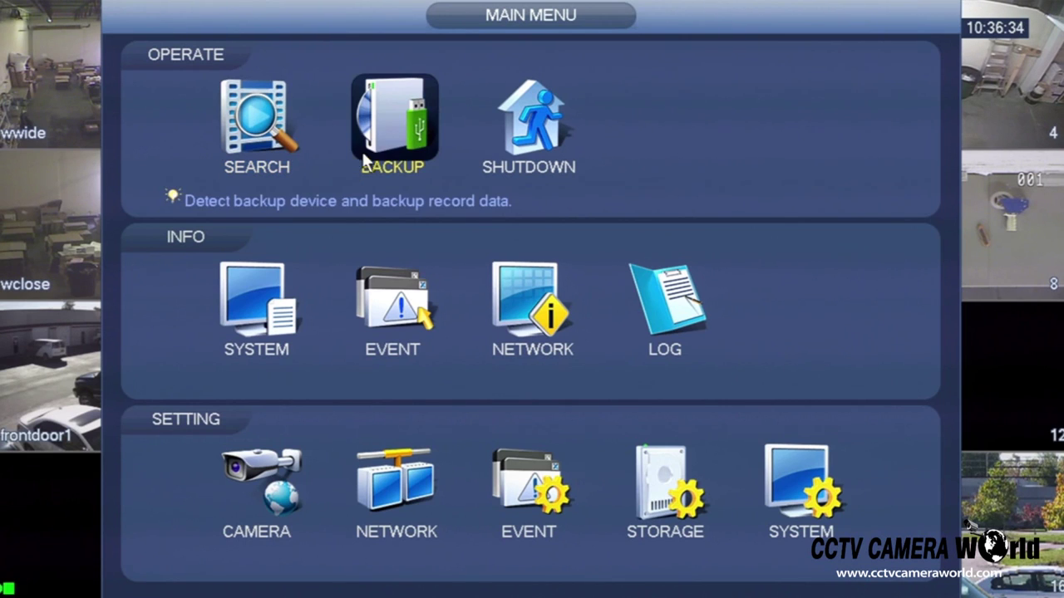
Keep sdc1 (USB DISK) as the backup device and browse its folders and files
{"action": "left_click", "coordinate": [385, 133]}
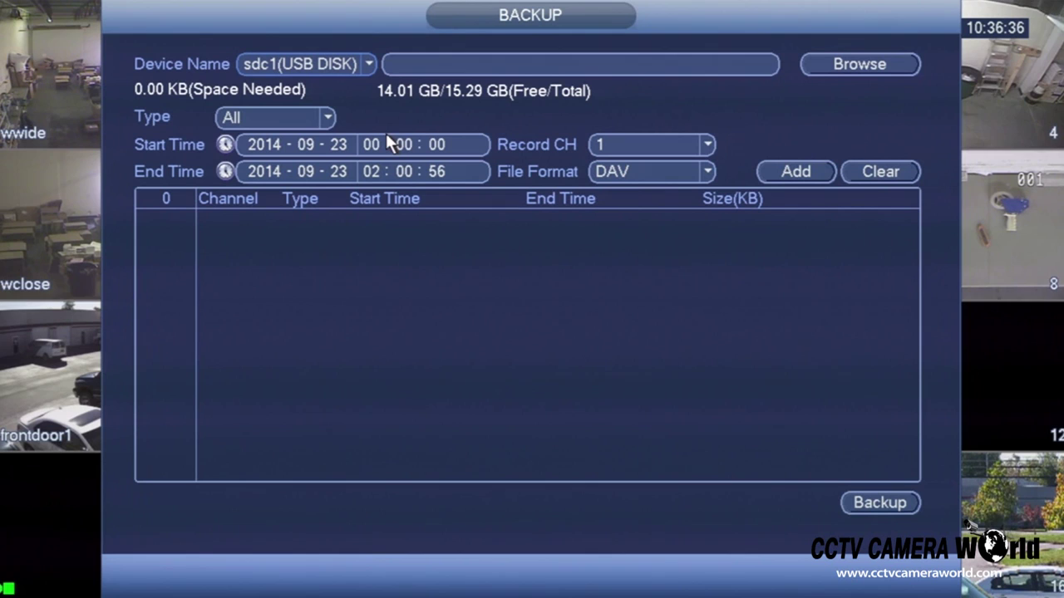
{"action": "left_click", "coordinate": [383, 139]}
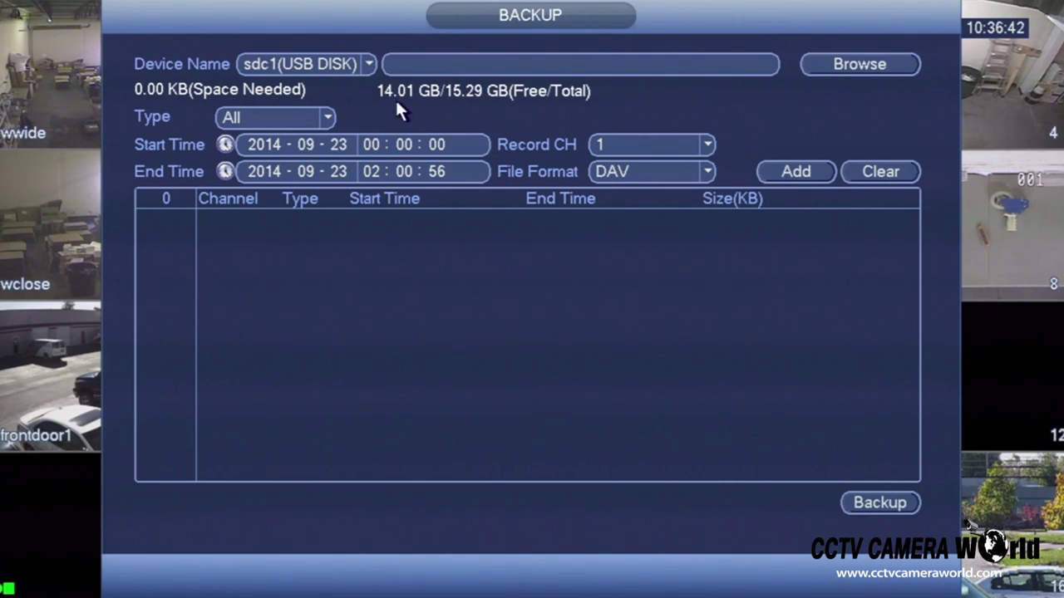
{"action": "left_click", "coordinate": [366, 66]}
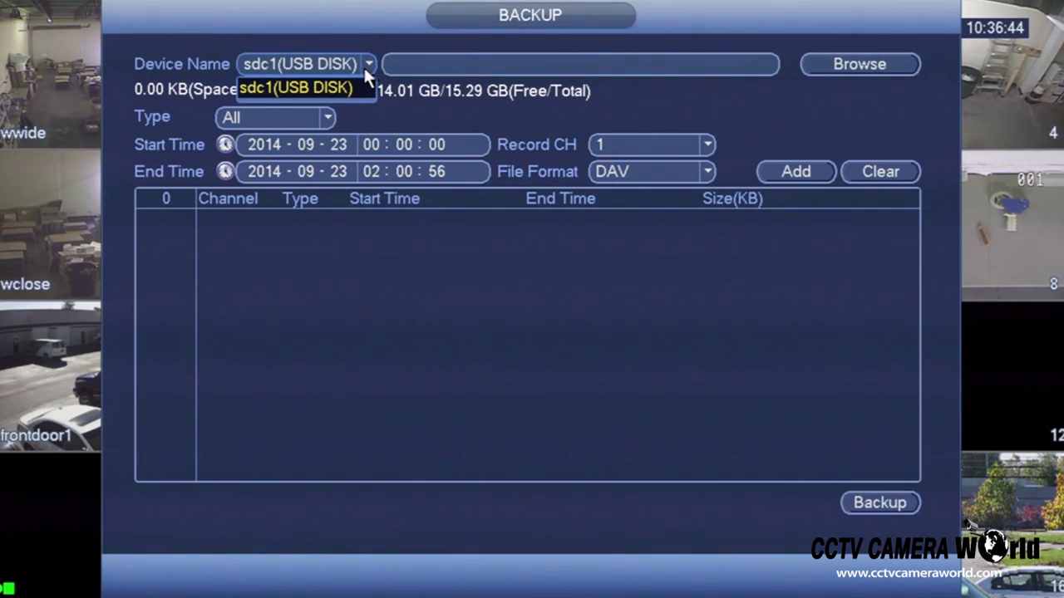
{"action": "left_click", "coordinate": [363, 65]}
{"action": "left_click", "coordinate": [816, 64]}
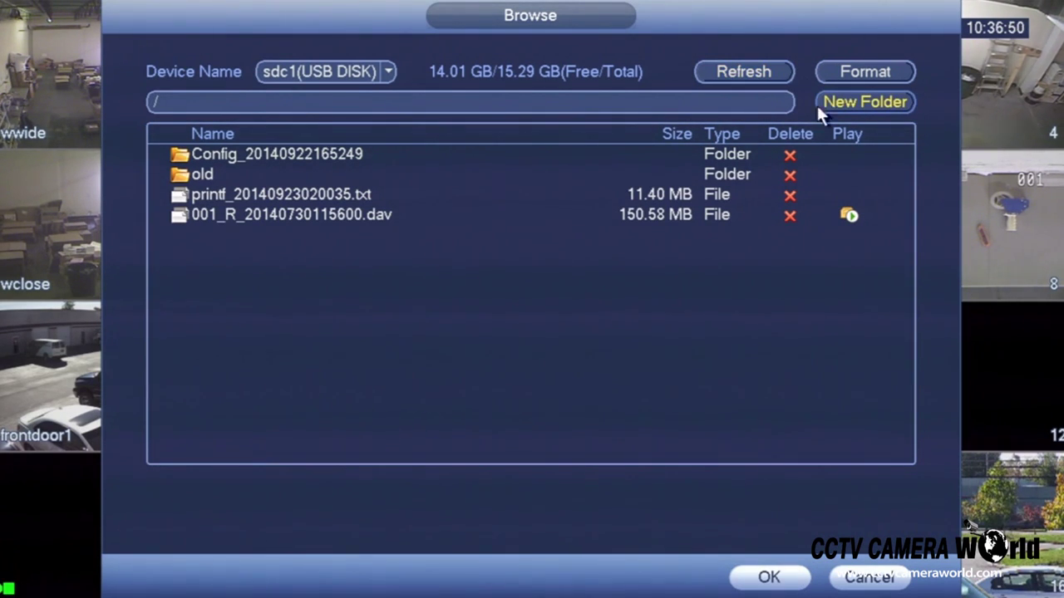
Create a new folder named rec1 on the USB disk
{"action": "left_click", "coordinate": [848, 102]}
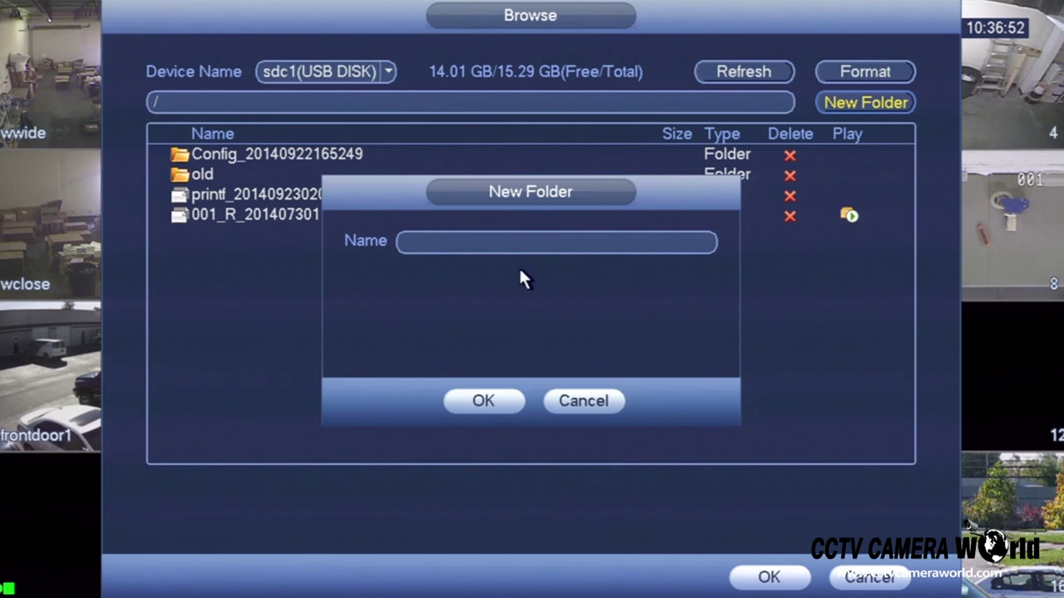
{"action": "left_click", "coordinate": [504, 242]}
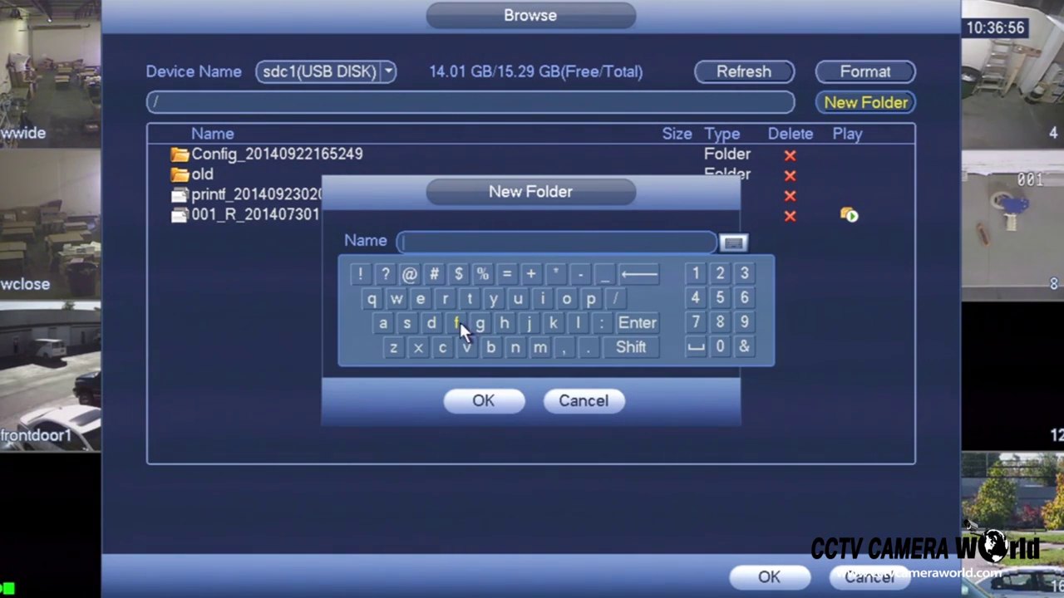
{"action": "left_click", "coordinate": [446, 299]}
{"action": "left_click", "coordinate": [442, 345]}
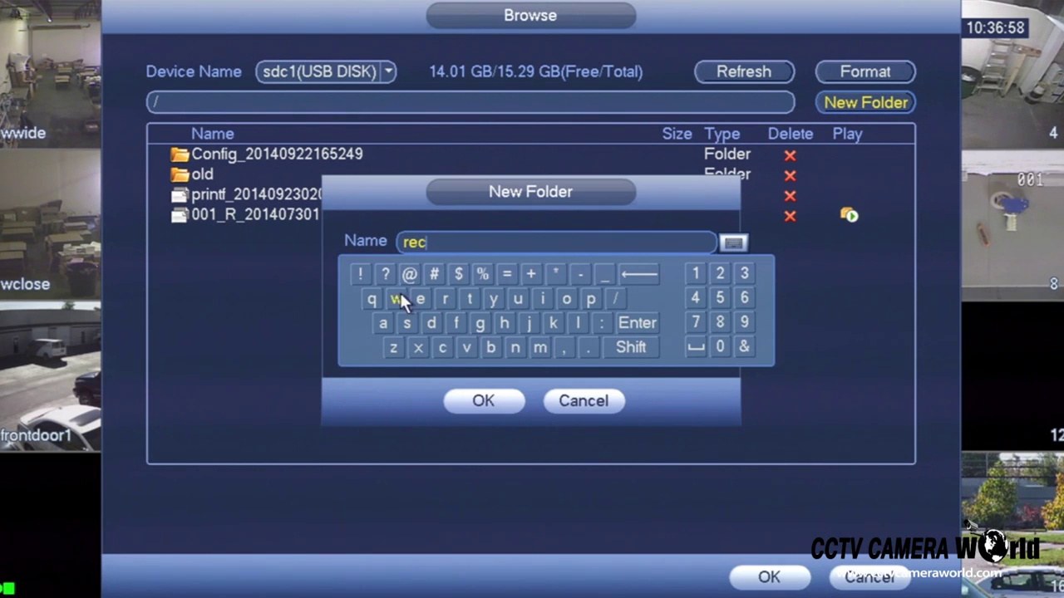
{"action": "left_click", "coordinate": [693, 272]}
{"action": "left_click", "coordinate": [503, 401]}
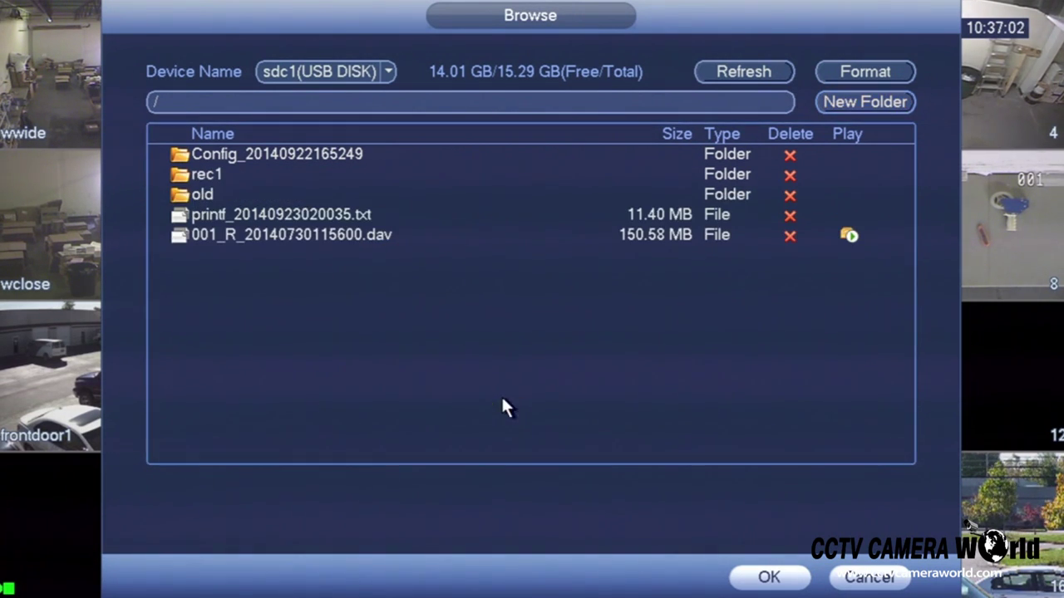
Open rec1 and accept it as the backup destination
{"action": "left_click", "coordinate": [210, 173]}
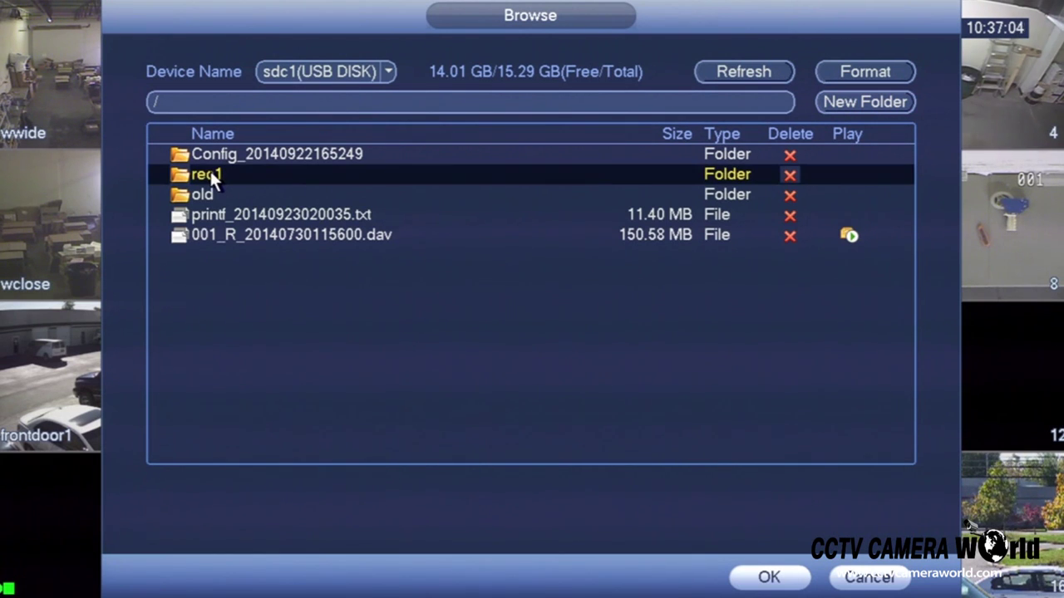
{"action": "double_click", "coordinate": [183, 172]}
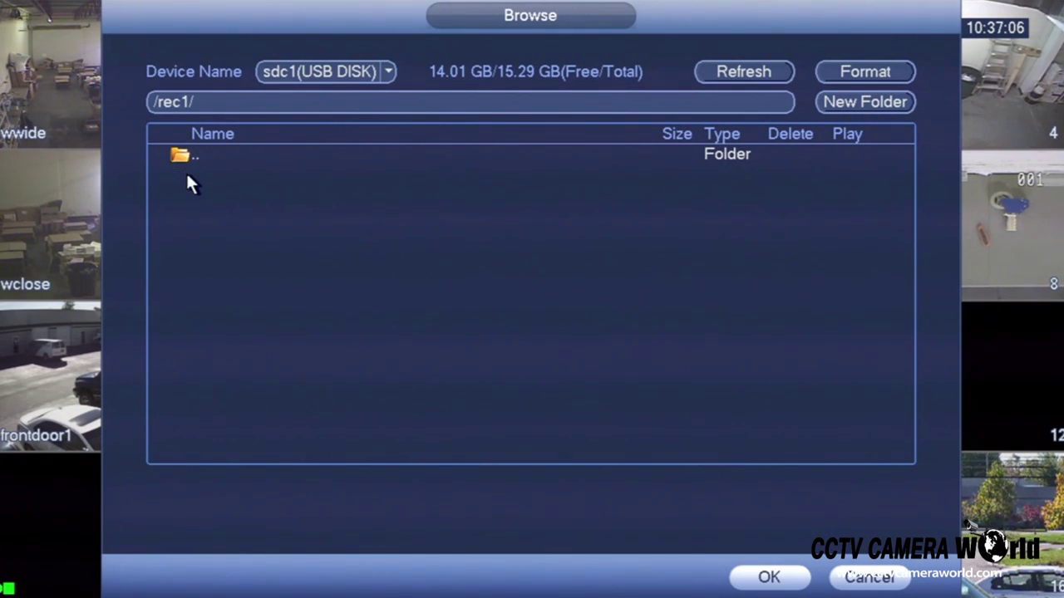
{"action": "left_click", "coordinate": [759, 580]}
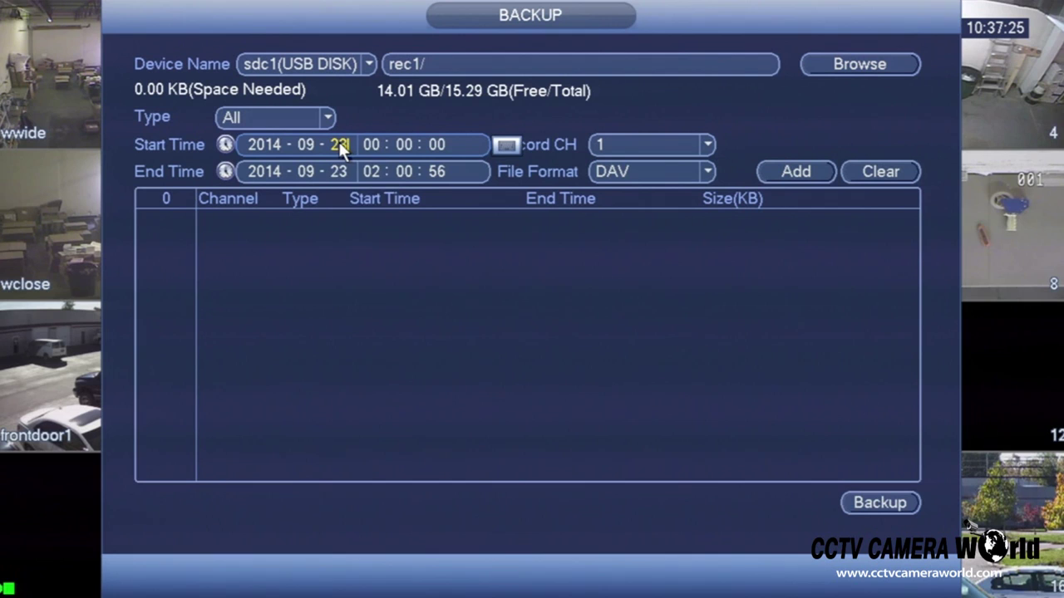
Set both the start and end dates to 2014-09-22
{"action": "left_click", "coordinate": [338, 143]}
{"action": "left_click", "coordinate": [362, 171]}
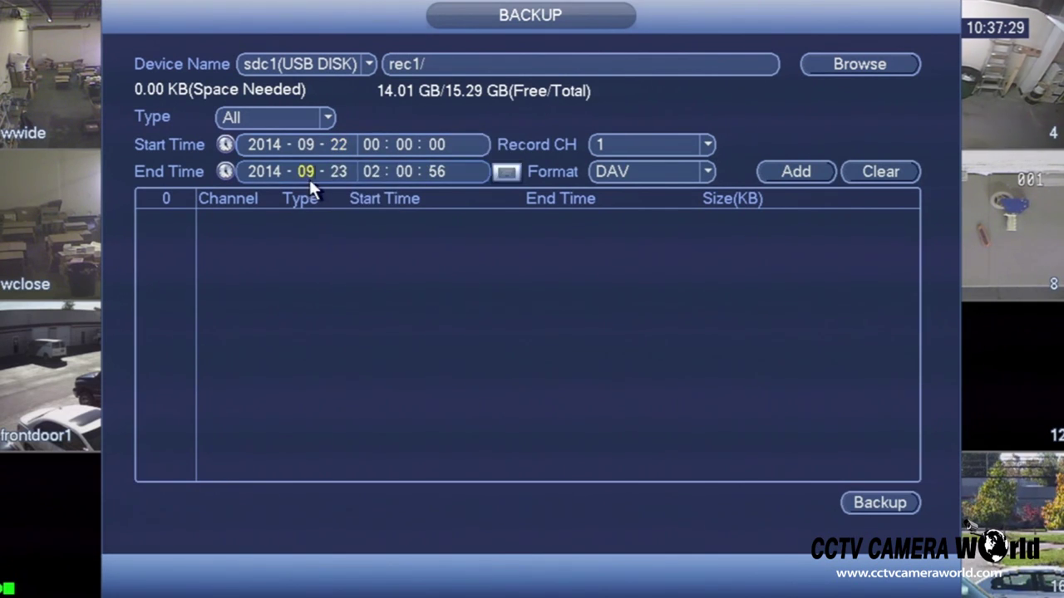
{"action": "left_click", "coordinate": [335, 169]}
{"action": "left_click", "coordinate": [336, 170]}
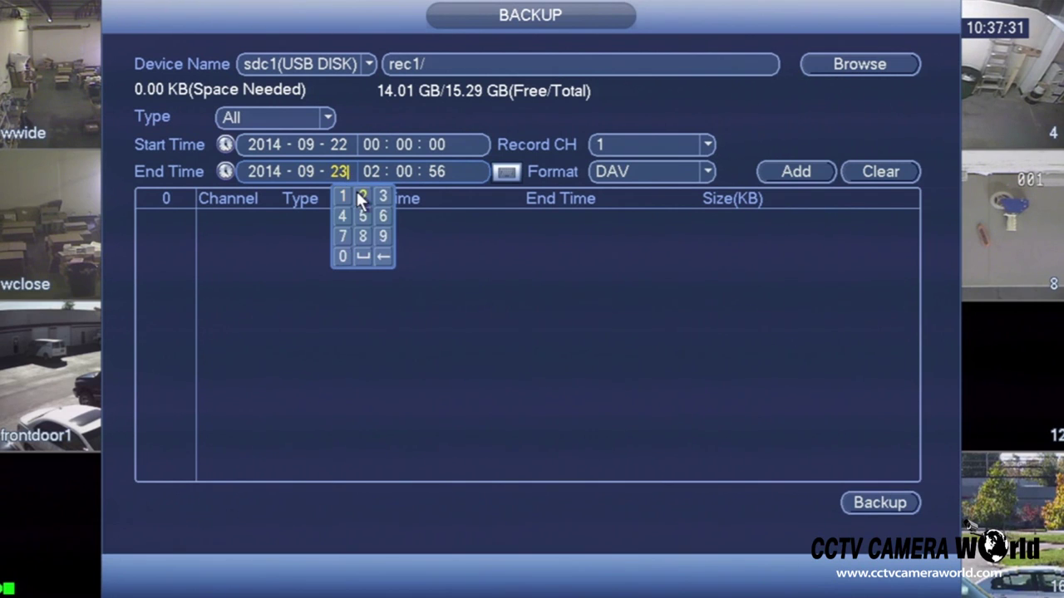
{"action": "left_click", "coordinate": [362, 196]}
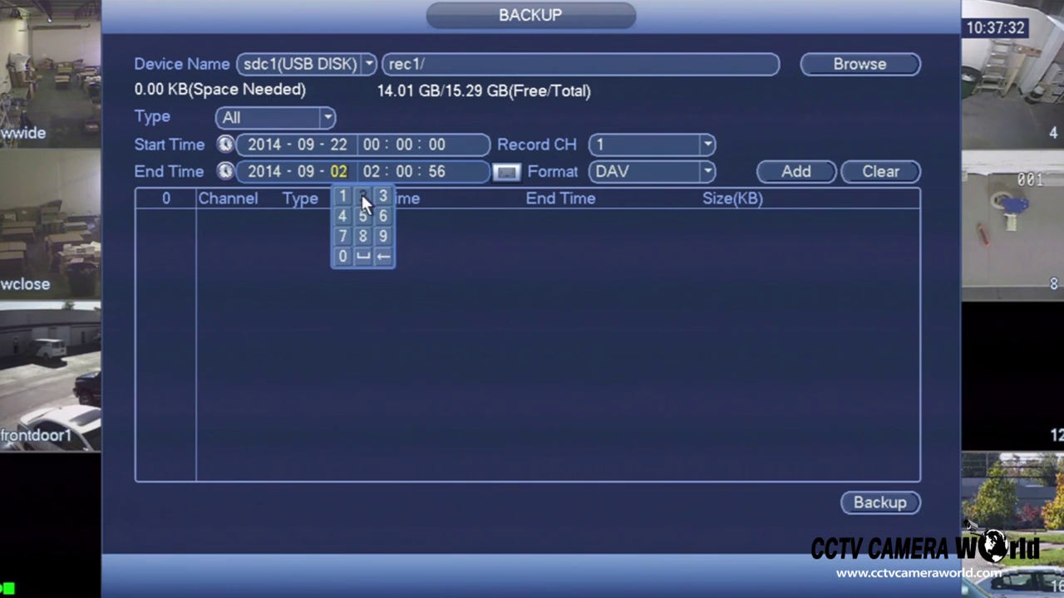
Set the start time to 10:00:00
{"action": "left_click", "coordinate": [435, 148]}
{"action": "type", "text": "1030"}
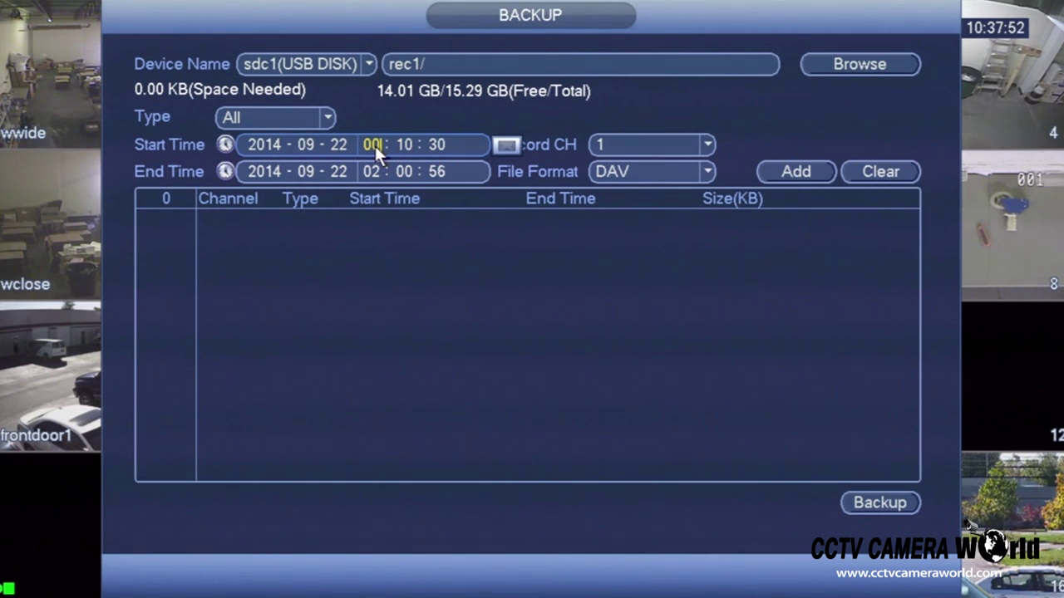
{"action": "left_click", "coordinate": [375, 145]}
{"action": "left_click", "coordinate": [375, 169]}
{"action": "left_click", "coordinate": [375, 229]}
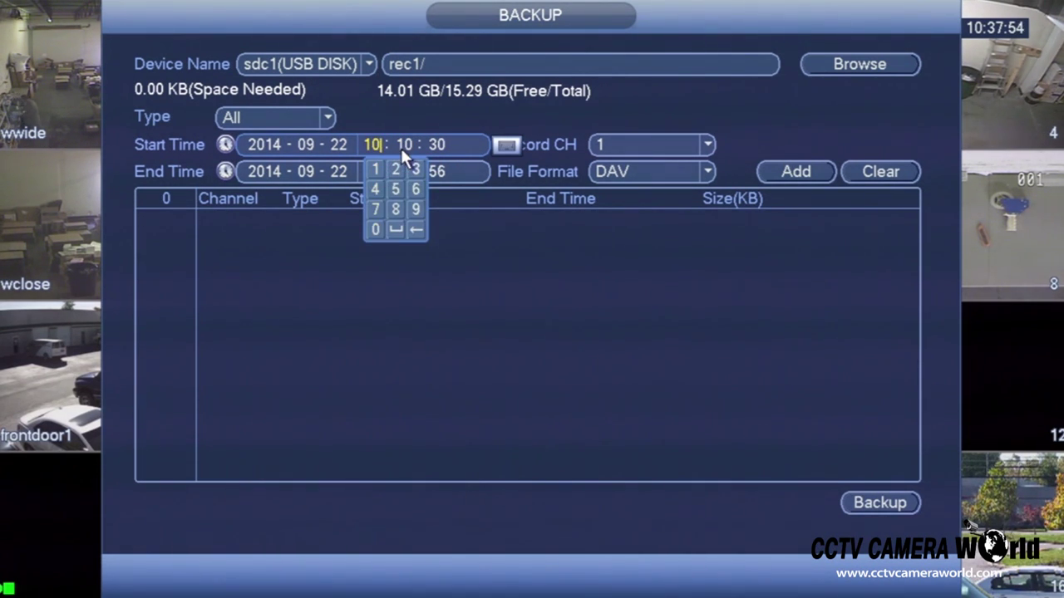
{"action": "left_click", "coordinate": [402, 145]}
{"action": "left_click", "coordinate": [410, 148]}
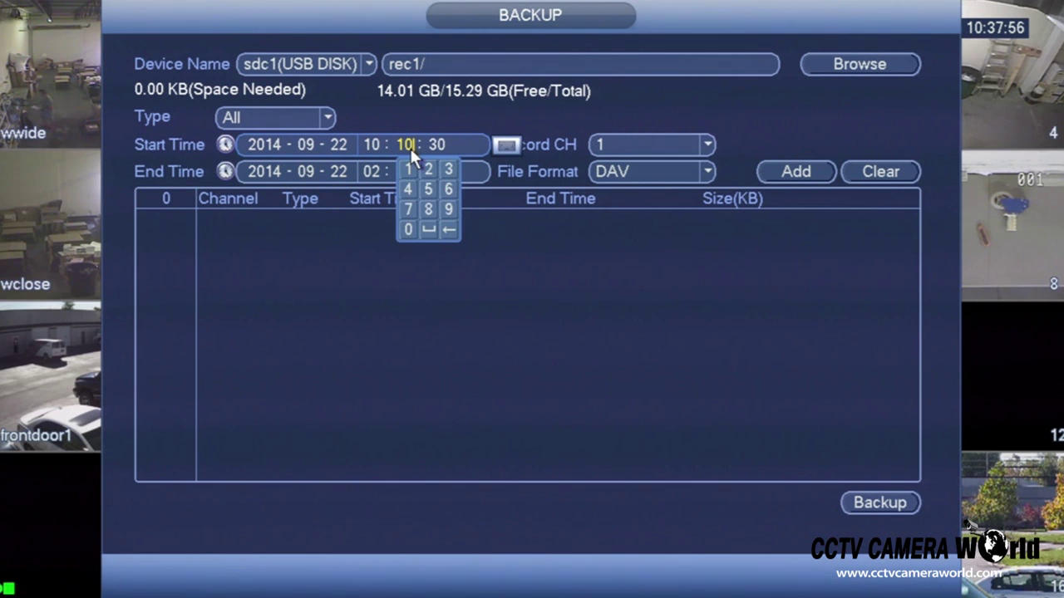
{"action": "left_click", "coordinate": [413, 227]}
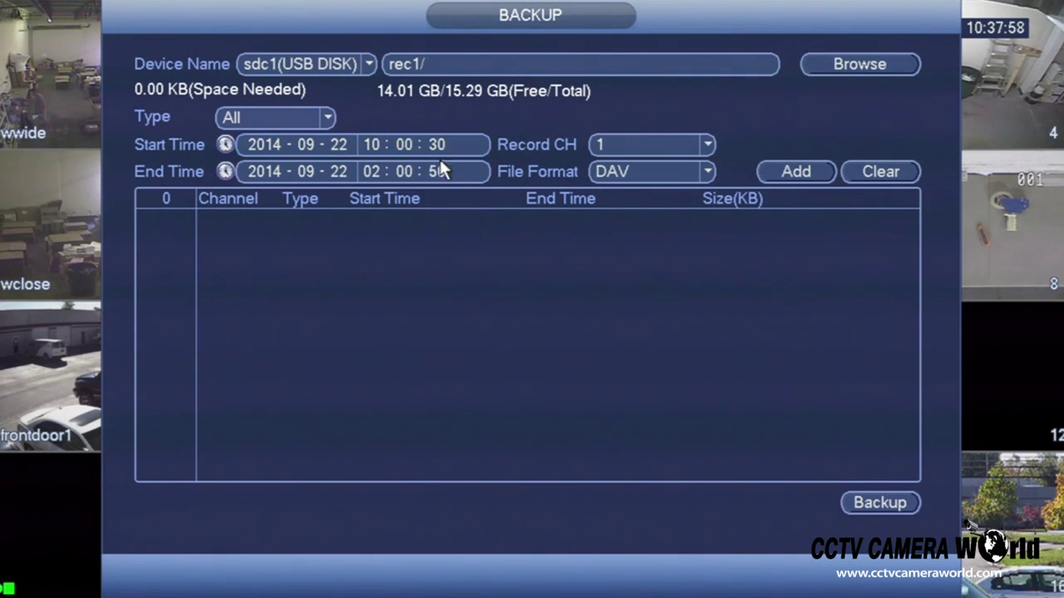
{"action": "left_click", "coordinate": [438, 151]}
{"action": "left_click", "coordinate": [440, 229]}
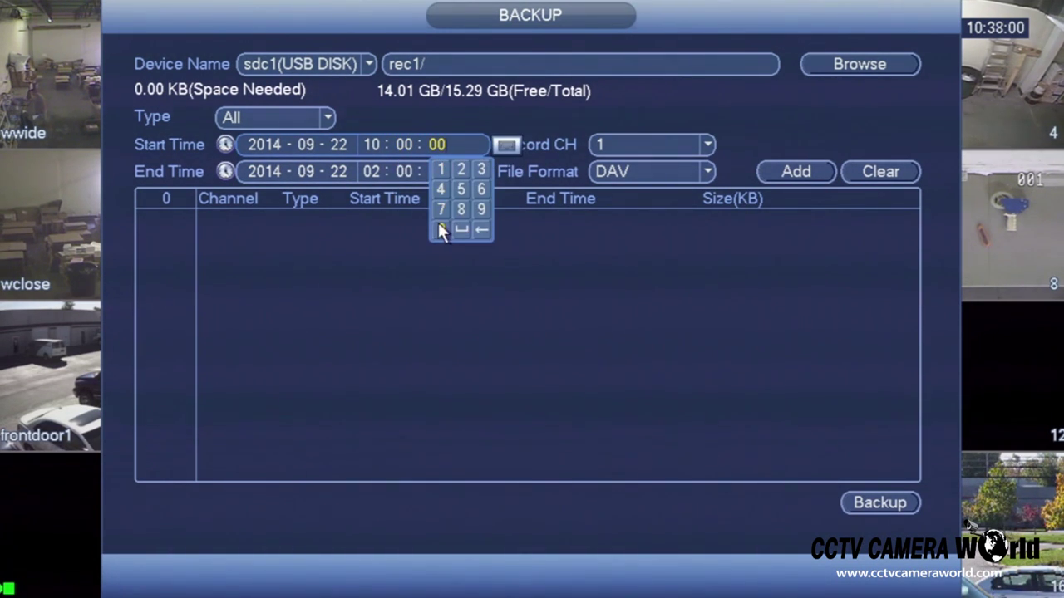
Set the end time to 12:00:00
{"action": "left_click", "coordinate": [376, 172]}
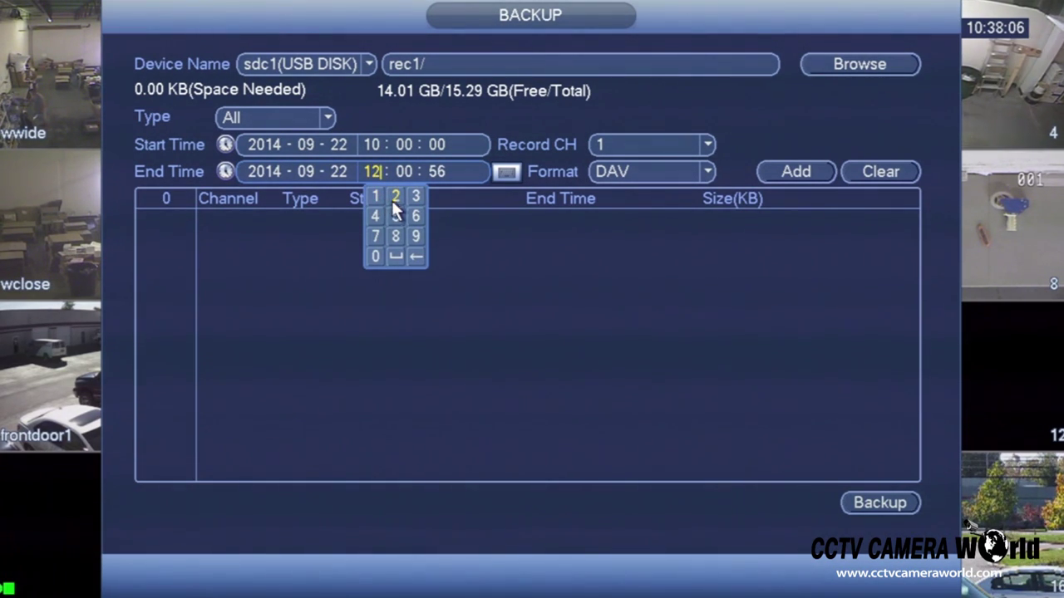
{"action": "left_click", "coordinate": [436, 171]}
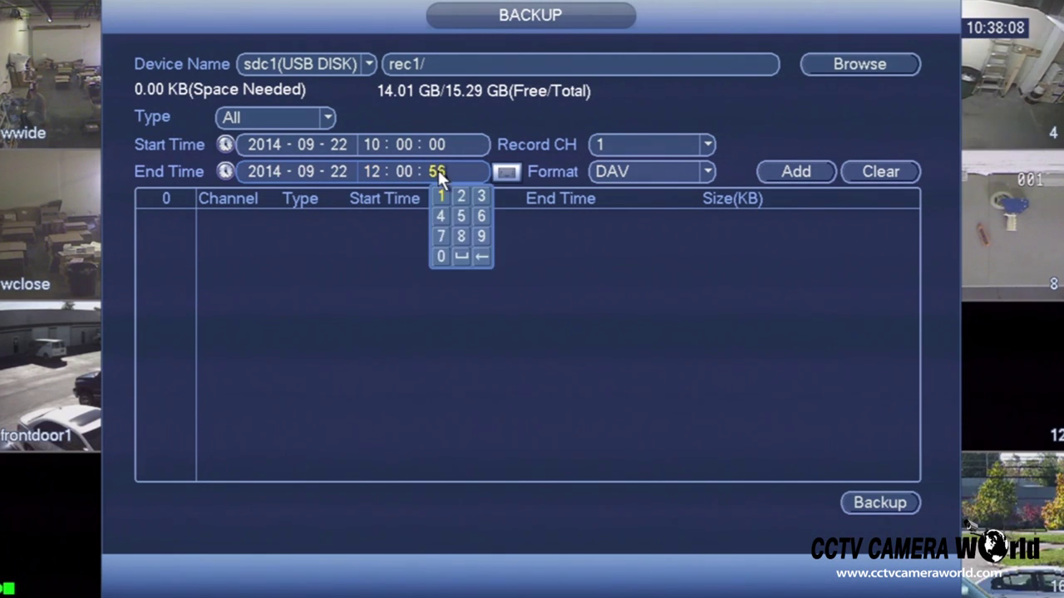
{"action": "left_click", "coordinate": [440, 257]}
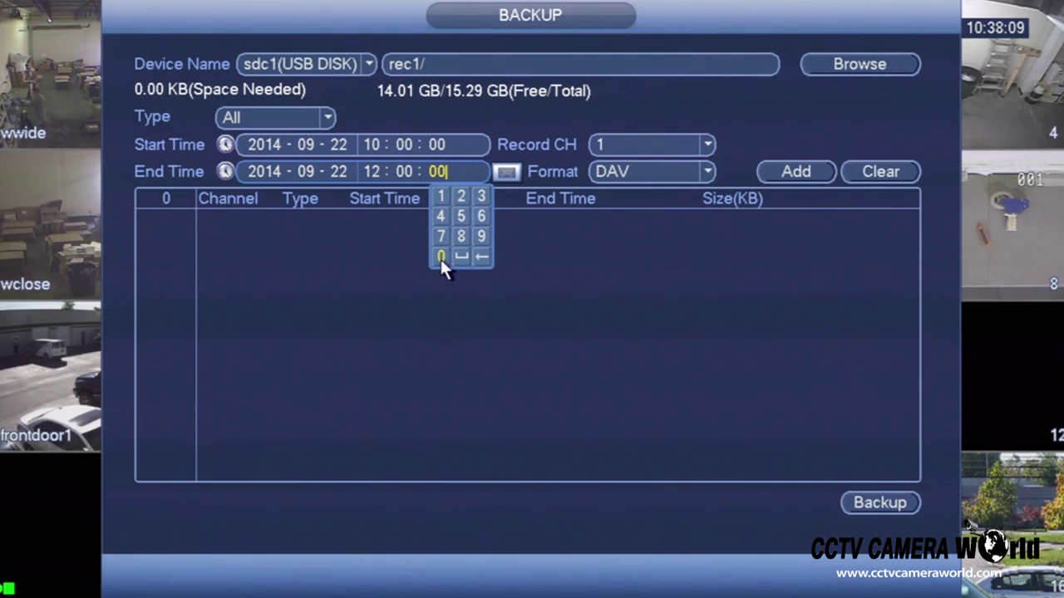
{"action": "left_click", "coordinate": [533, 255]}
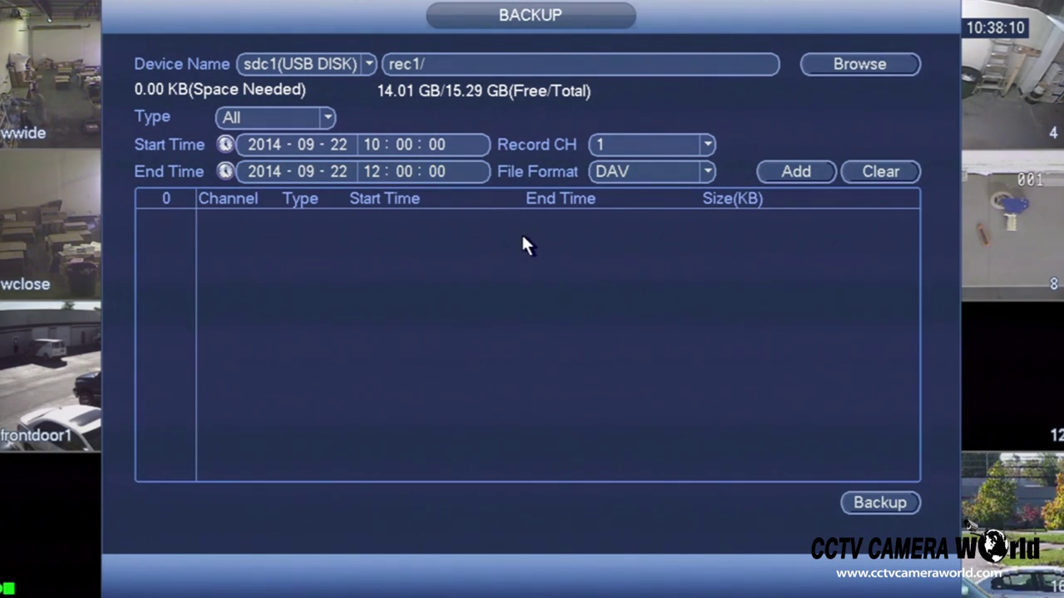
Choose channel 15 for the backup and leave DAV as the file format
{"action": "left_click", "coordinate": [702, 144]}
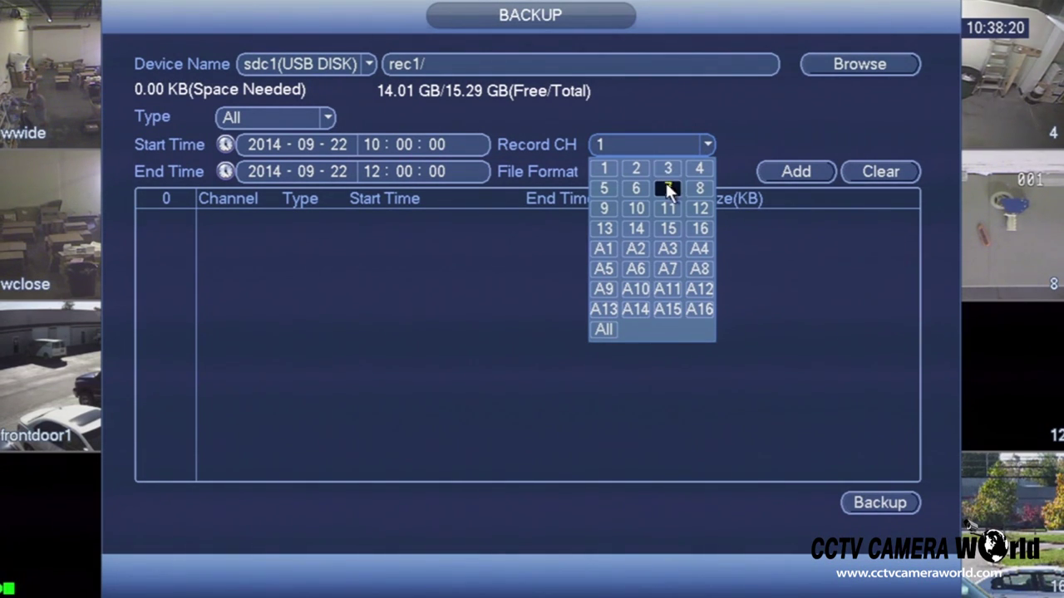
{"action": "left_click", "coordinate": [668, 226]}
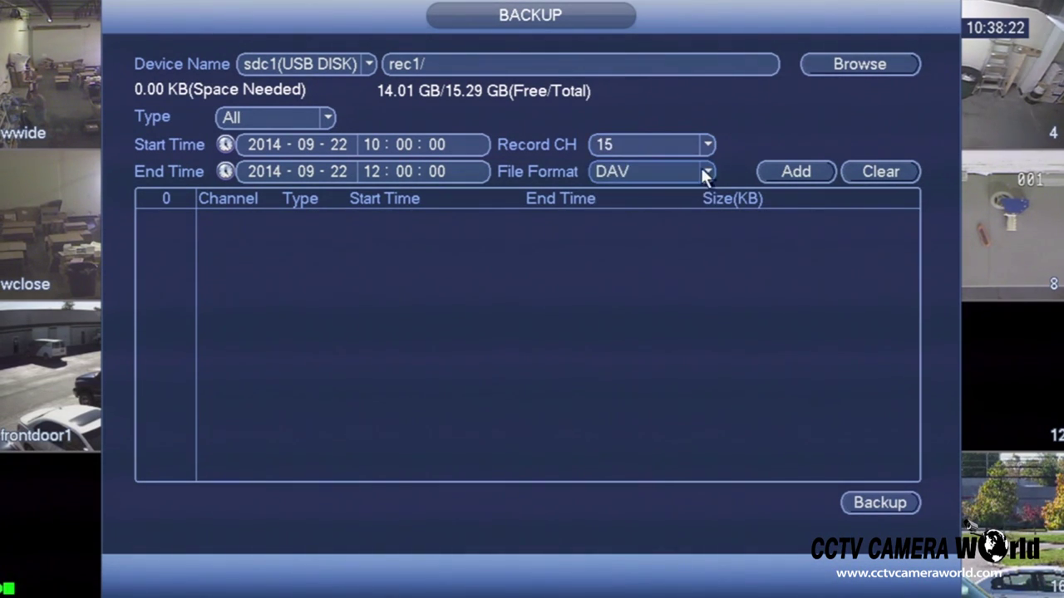
{"action": "left_click", "coordinate": [705, 175]}
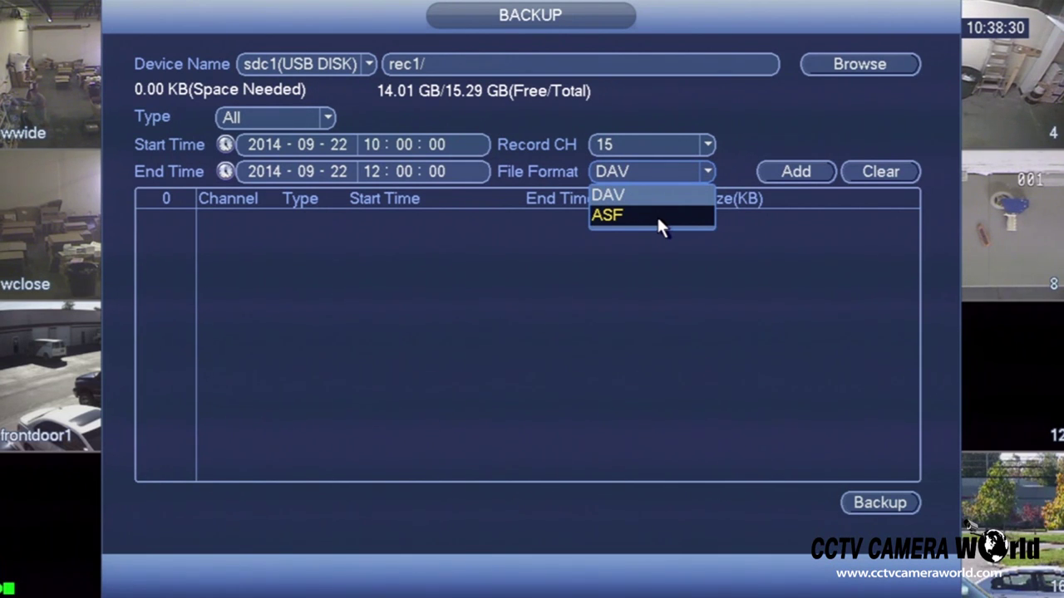
{"action": "left_click", "coordinate": [779, 231]}
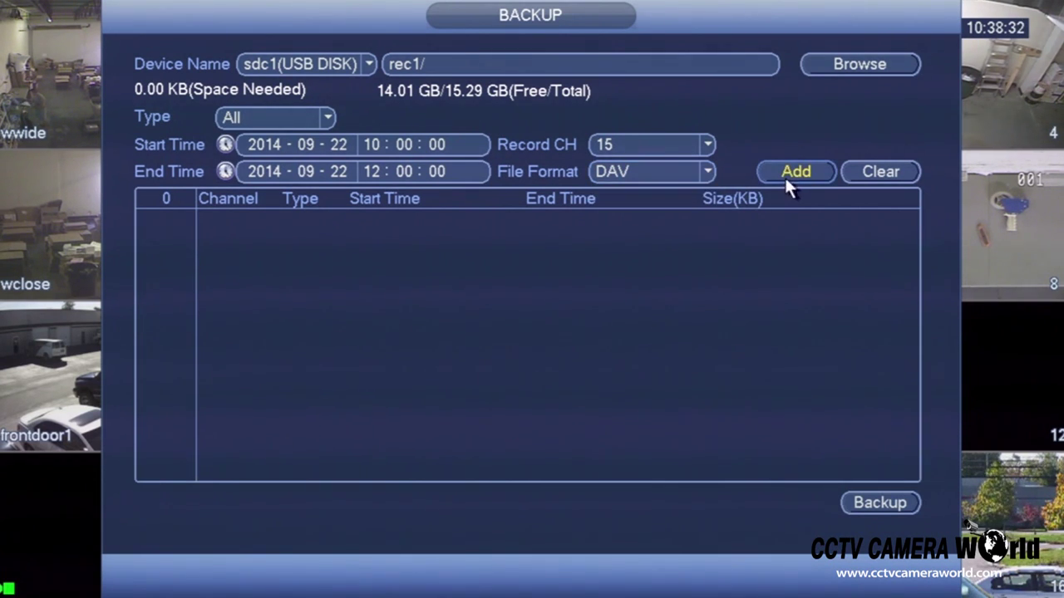
Search for matching recordings and scroll through the 69 listed channel 15 files
{"action": "left_click", "coordinate": [791, 171]}
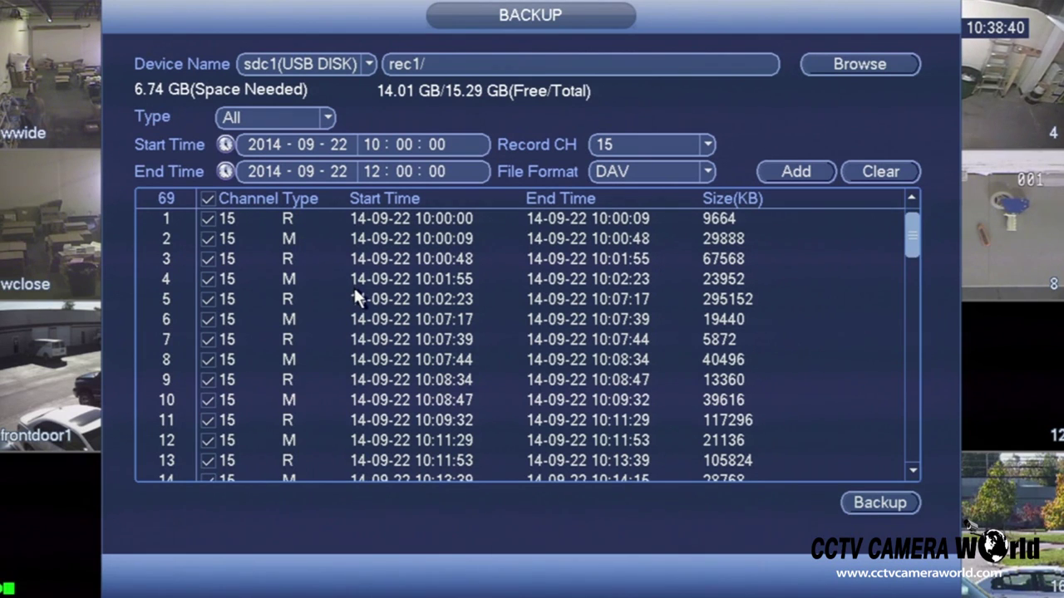
{"action": "scroll", "coordinate": [356, 292], "scroll_direction": "down", "scroll_amount": 3}
{"action": "scroll", "coordinate": [355, 291], "scroll_direction": "down", "scroll_amount": 4}
{"action": "scroll", "coordinate": [356, 299], "scroll_direction": "up", "scroll_amount": 7}
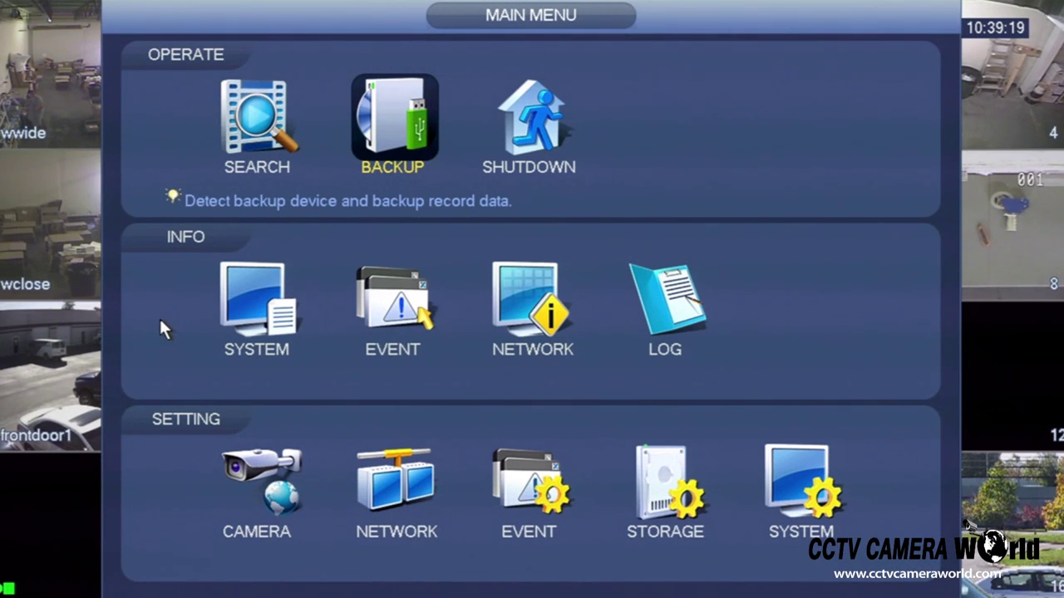
In playback search, assign channels 3, 9, 15 and 16 to the four views
{"action": "left_click", "coordinate": [257, 131]}
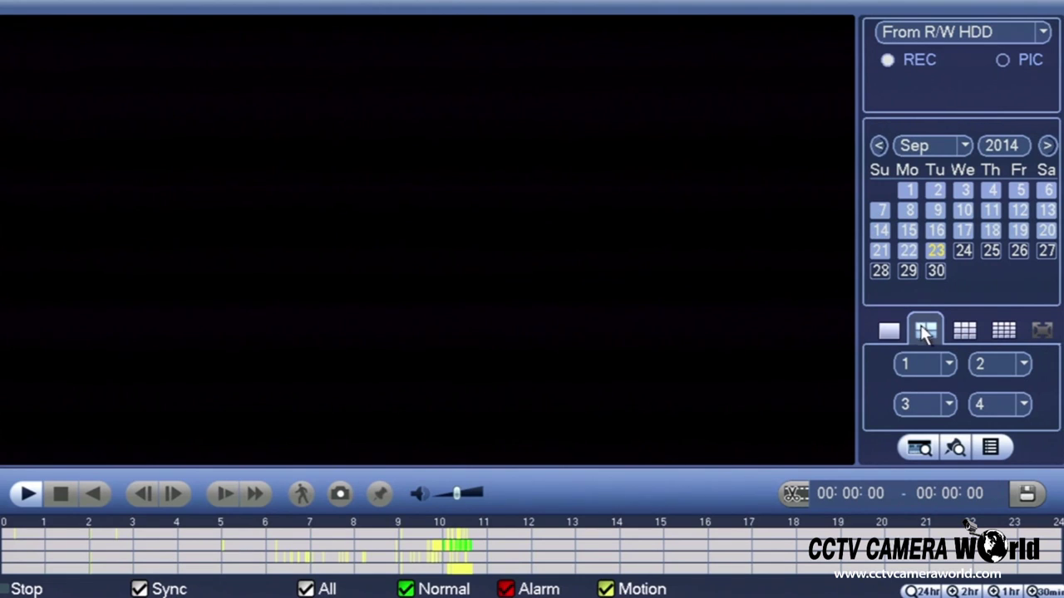
{"action": "left_click", "coordinate": [948, 364]}
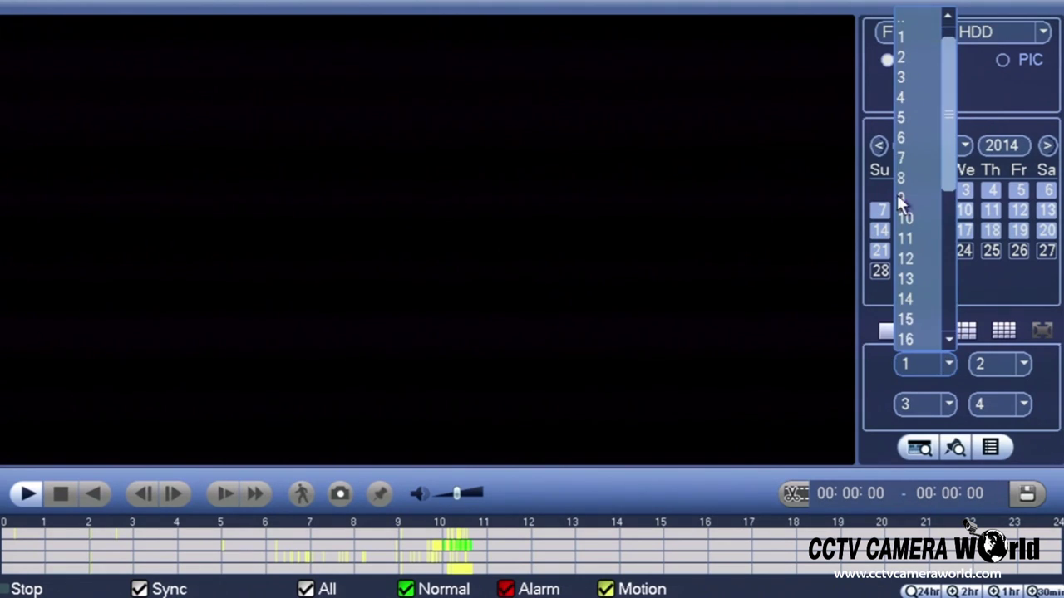
{"action": "left_click", "coordinate": [900, 77]}
{"action": "left_click", "coordinate": [1006, 366]}
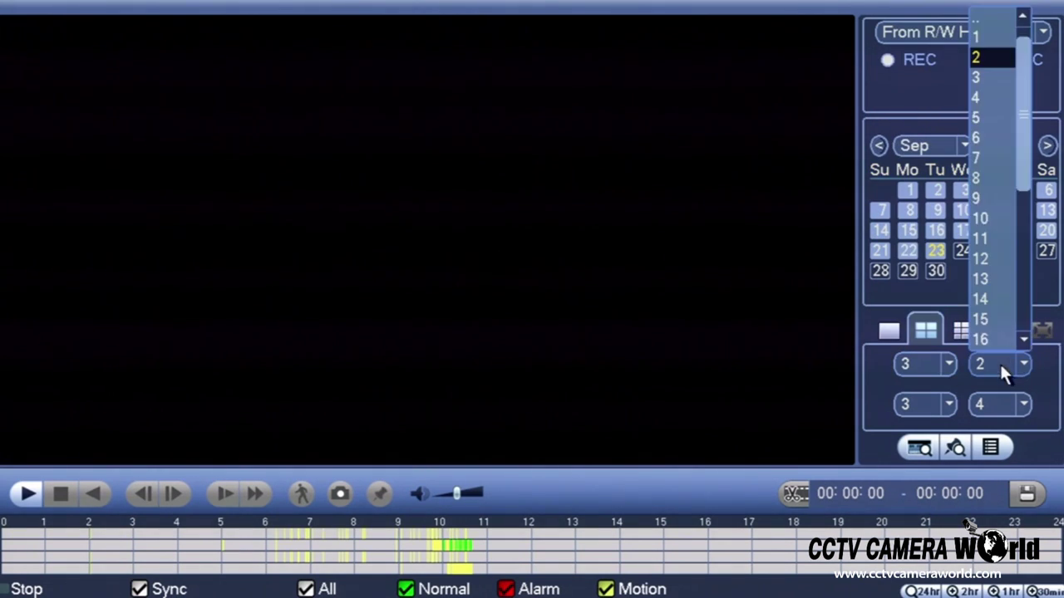
{"action": "left_click", "coordinate": [995, 201]}
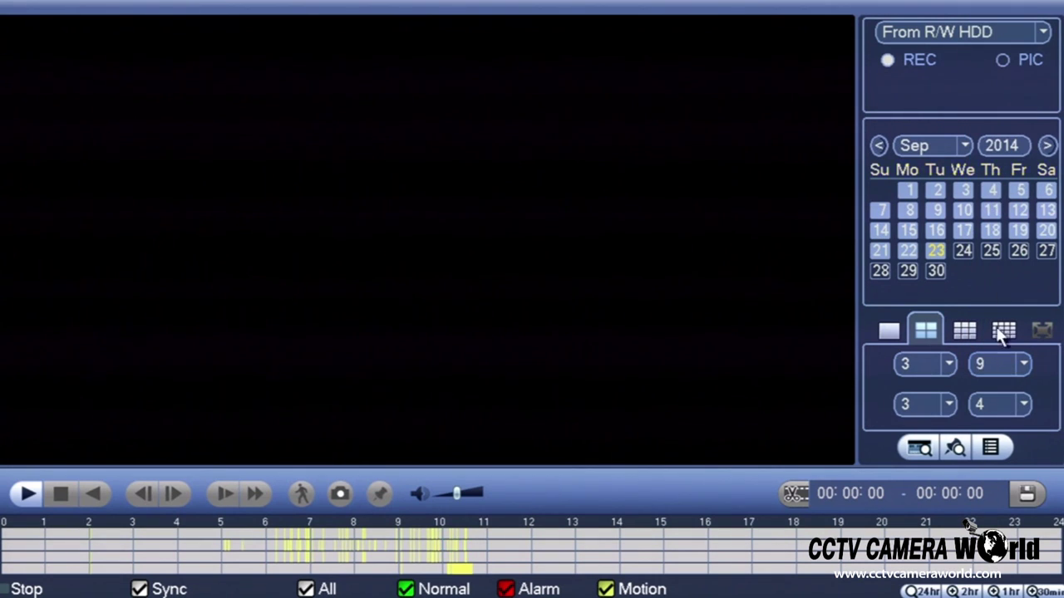
{"action": "left_click", "coordinate": [944, 403]}
{"action": "left_click", "coordinate": [905, 319]}
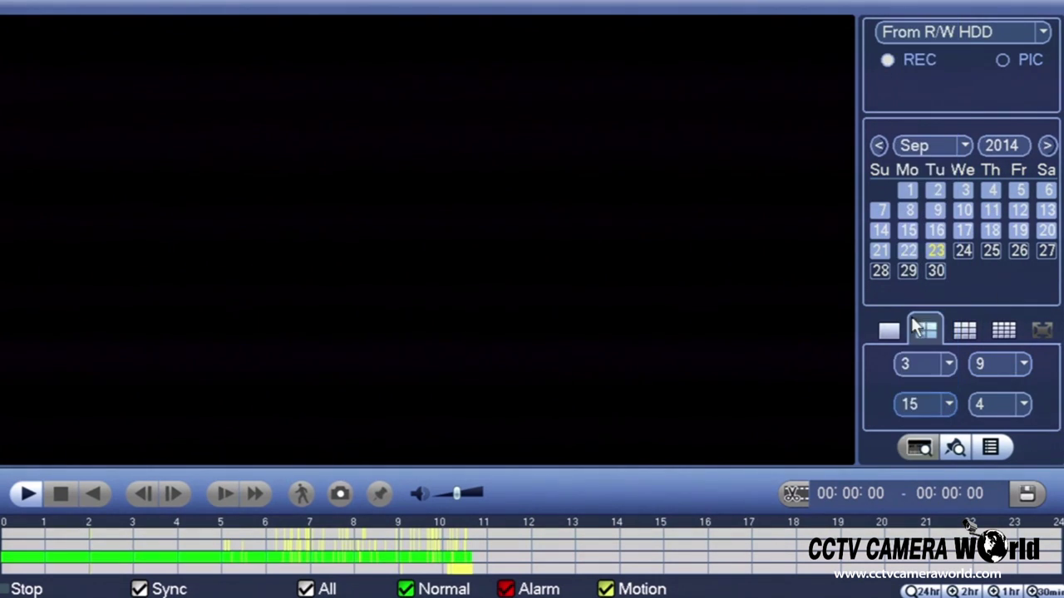
{"action": "left_click", "coordinate": [997, 406]}
{"action": "left_click", "coordinate": [980, 341]}
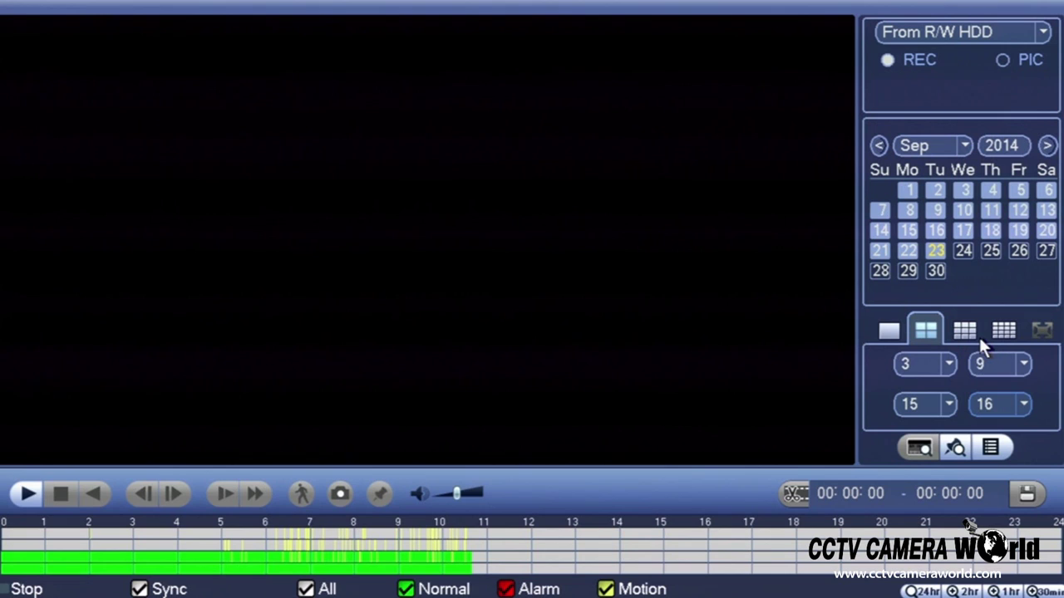
Play the four cameras, jumping the timeline to about 11:43, then 11:40
{"action": "left_click", "coordinate": [412, 571]}
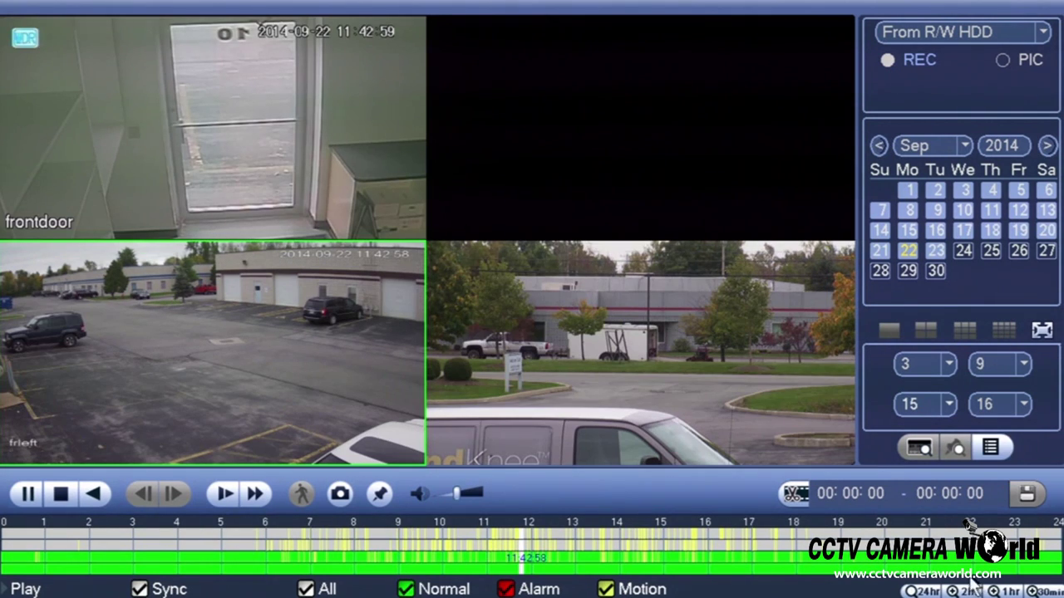
{"action": "left_click", "coordinate": [1003, 591]}
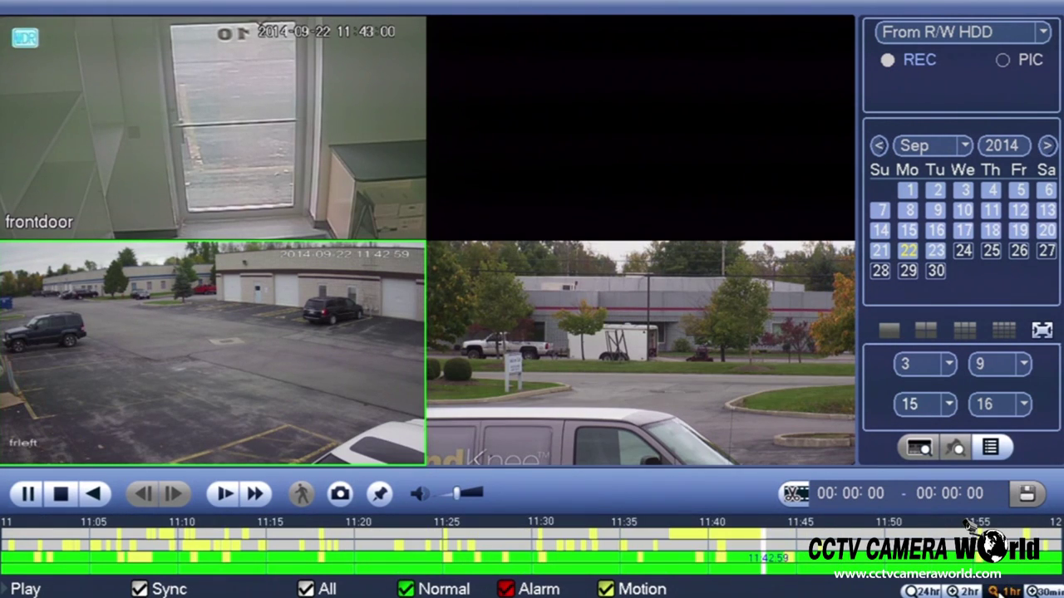
{"action": "left_click", "coordinate": [721, 570]}
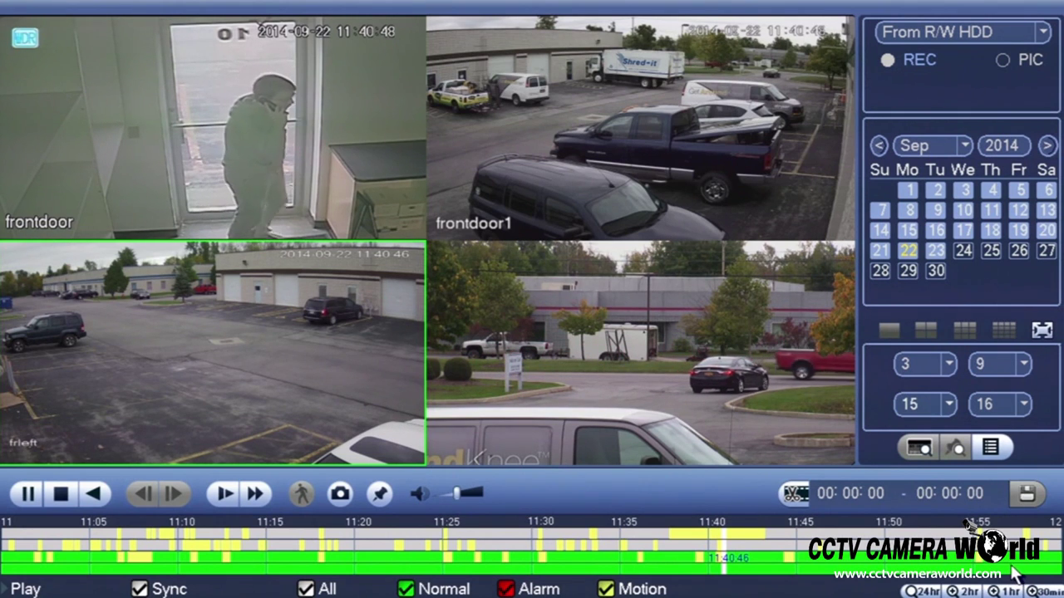
Mark an 11:00–12:00 video clip and select the camera views to back up
{"action": "left_click", "coordinate": [792, 492]}
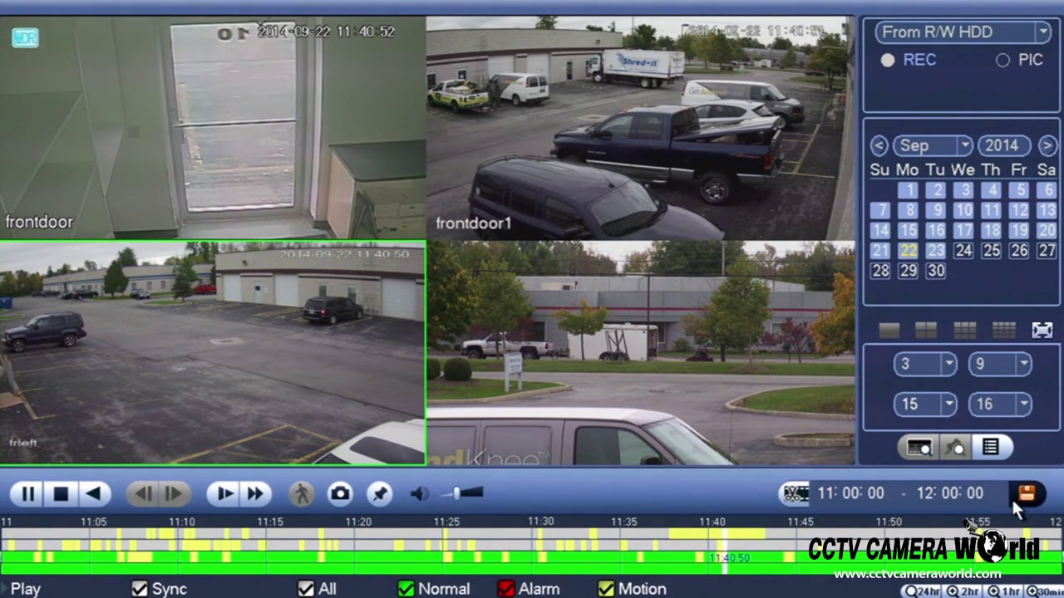
{"action": "left_click", "coordinate": [948, 495]}
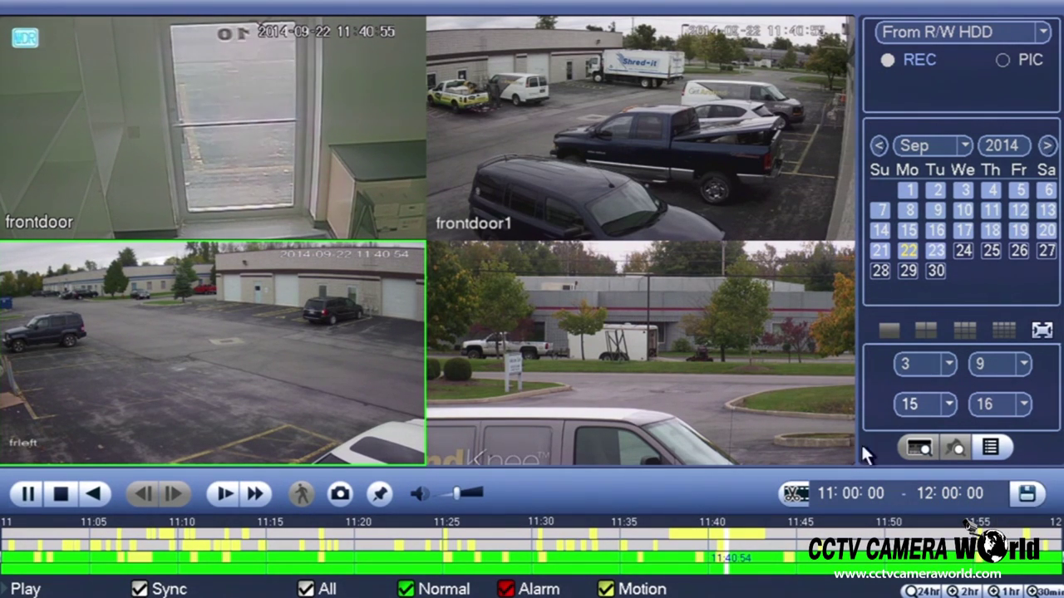
{"action": "left_click", "coordinate": [516, 198]}
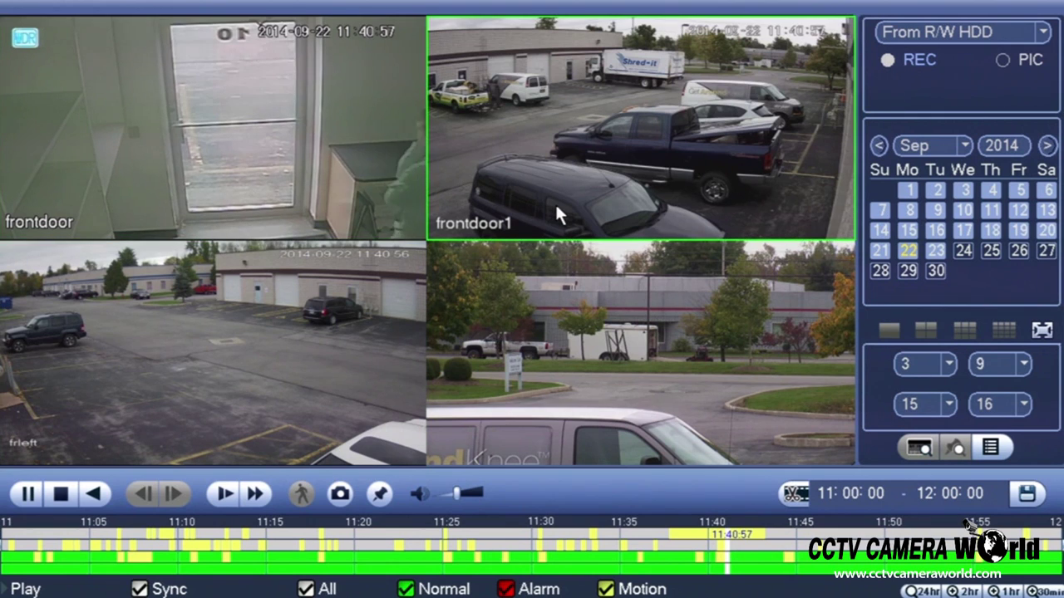
{"action": "left_click", "coordinate": [392, 332]}
{"action": "left_click", "coordinate": [564, 347]}
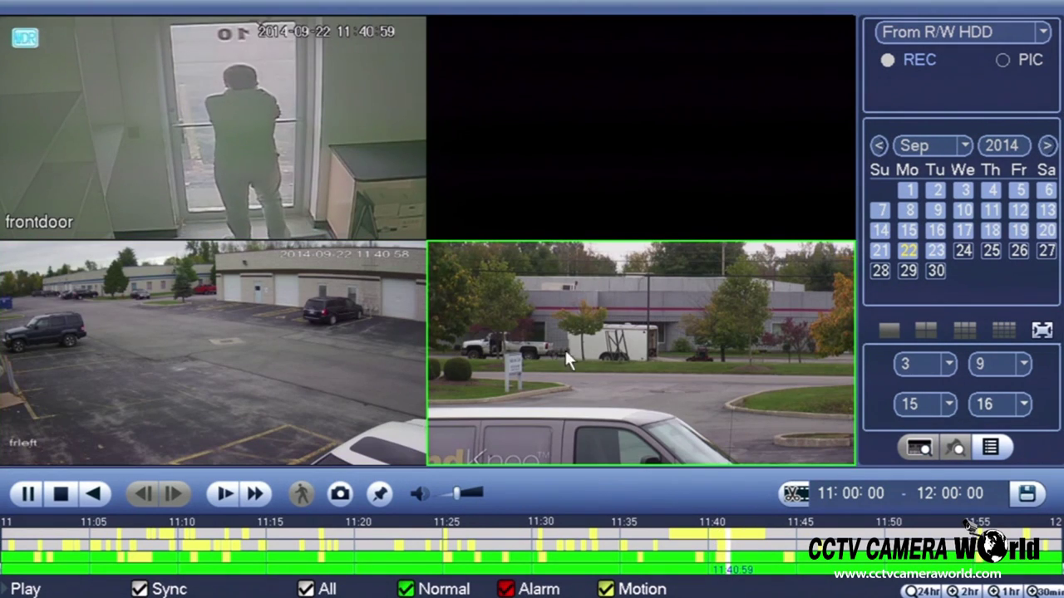
{"action": "left_click", "coordinate": [1027, 495]}
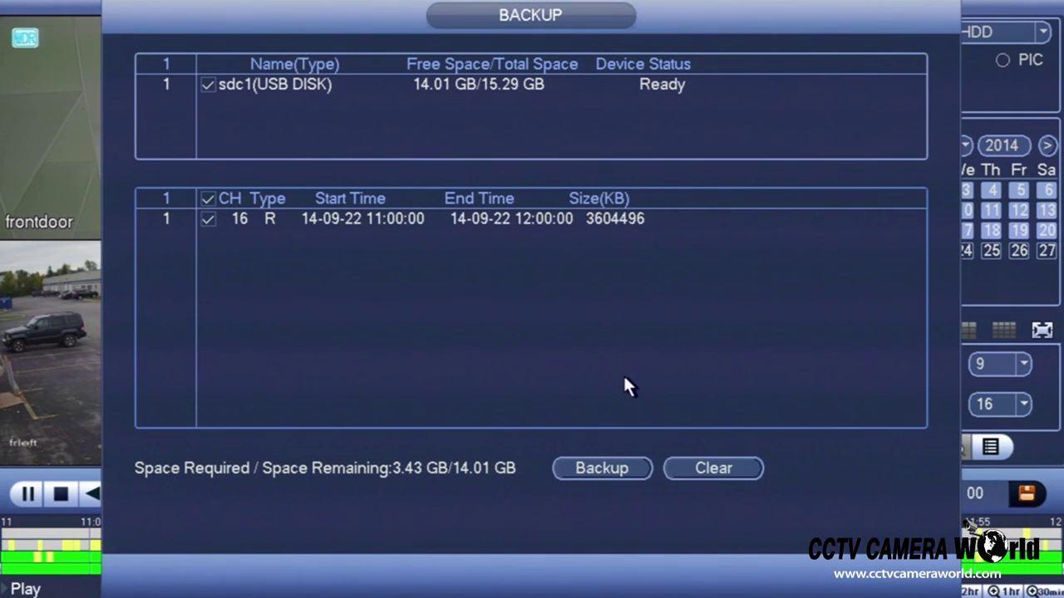
{"action": "right_click", "coordinate": [634, 407]}
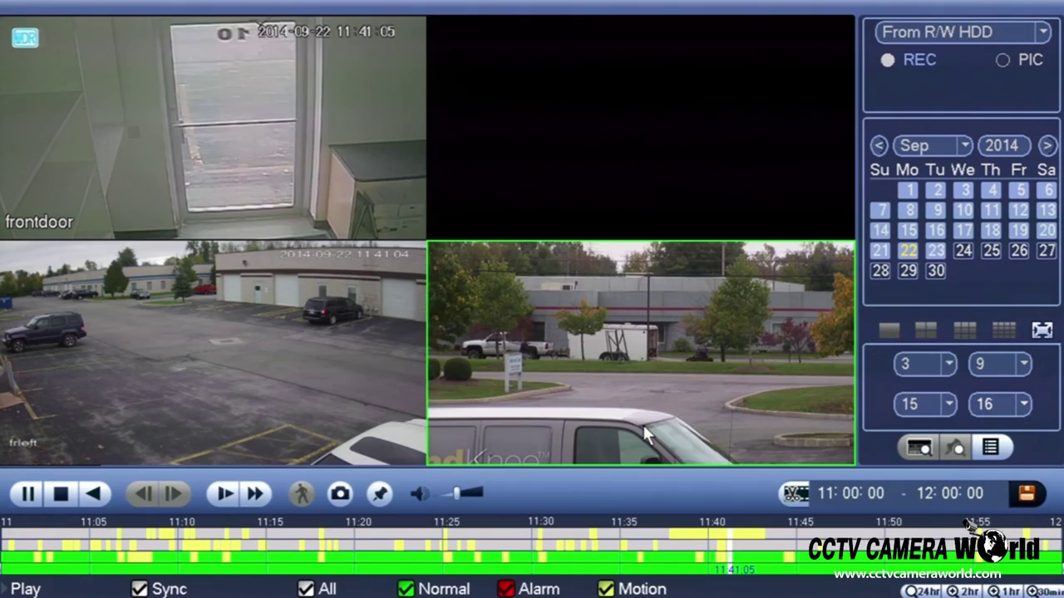
Back up the 51 clipped recordings into the USB disk's rec1 folder
{"action": "left_click", "coordinate": [418, 232]}
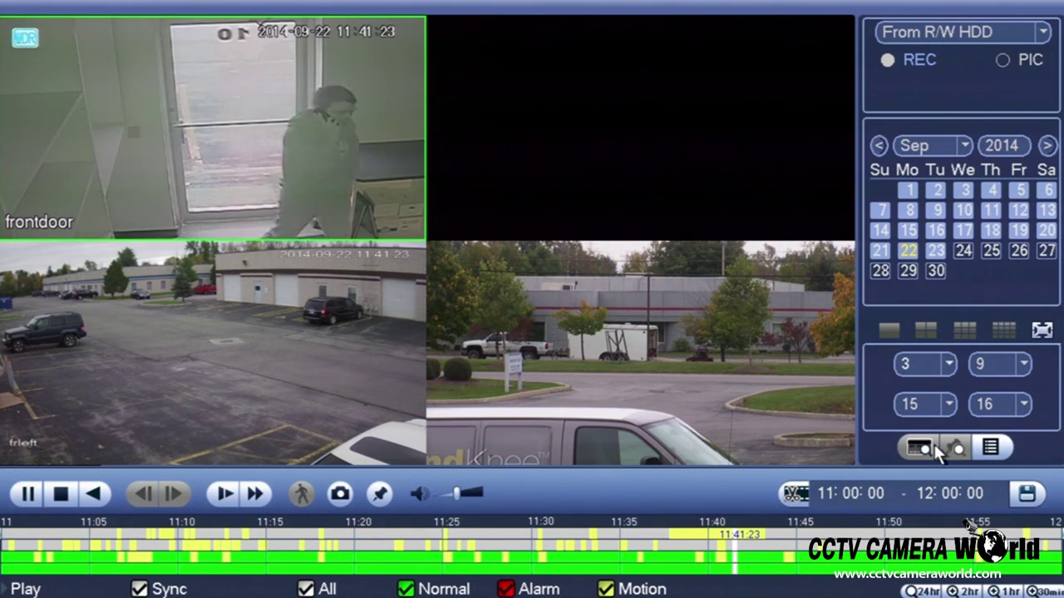
{"action": "left_click", "coordinate": [1024, 494]}
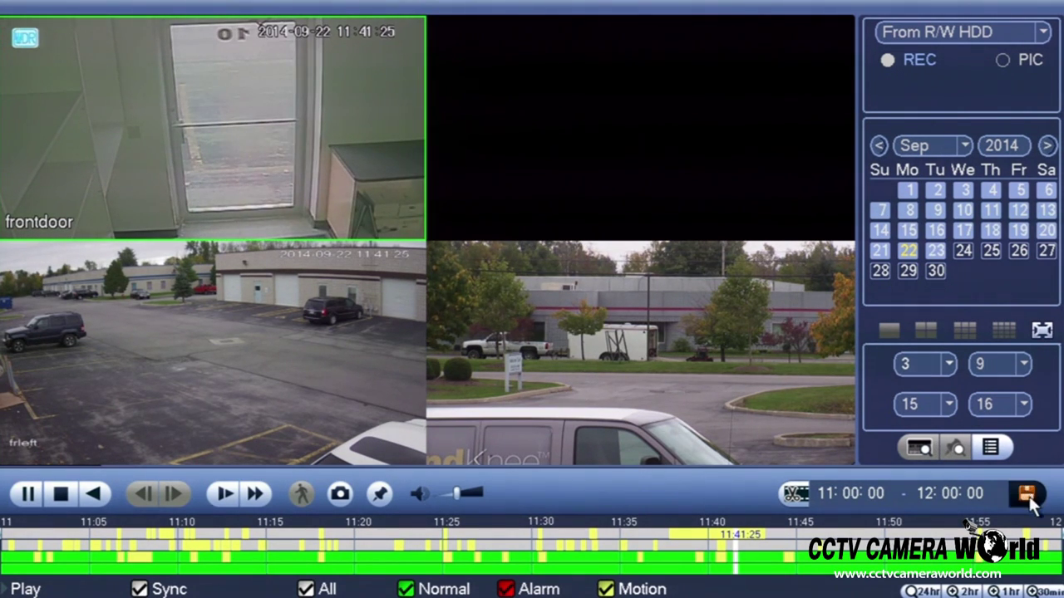
{"action": "left_click", "coordinate": [614, 465]}
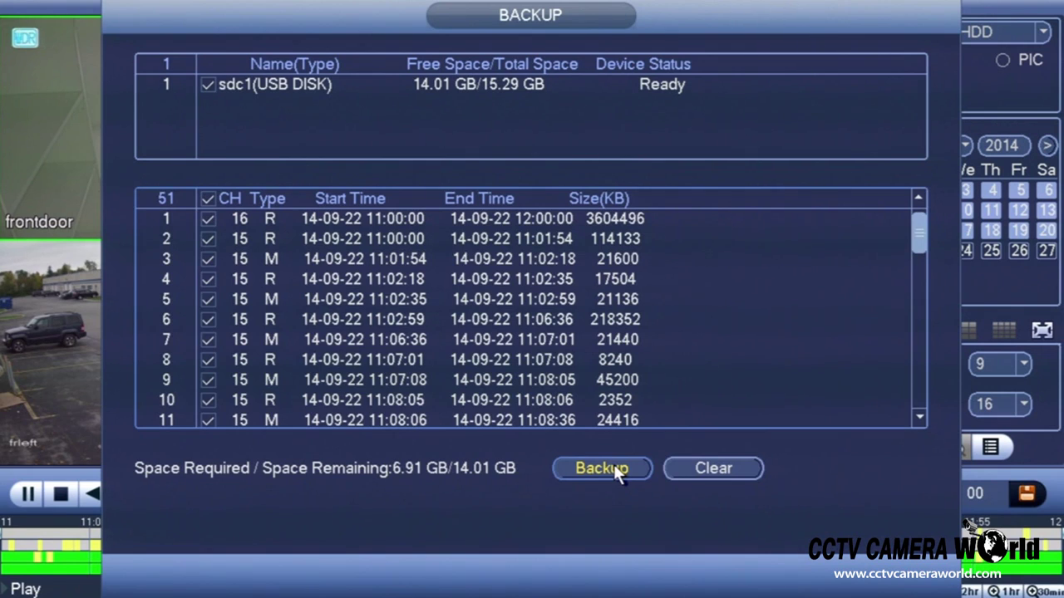
{"action": "left_click", "coordinate": [187, 223]}
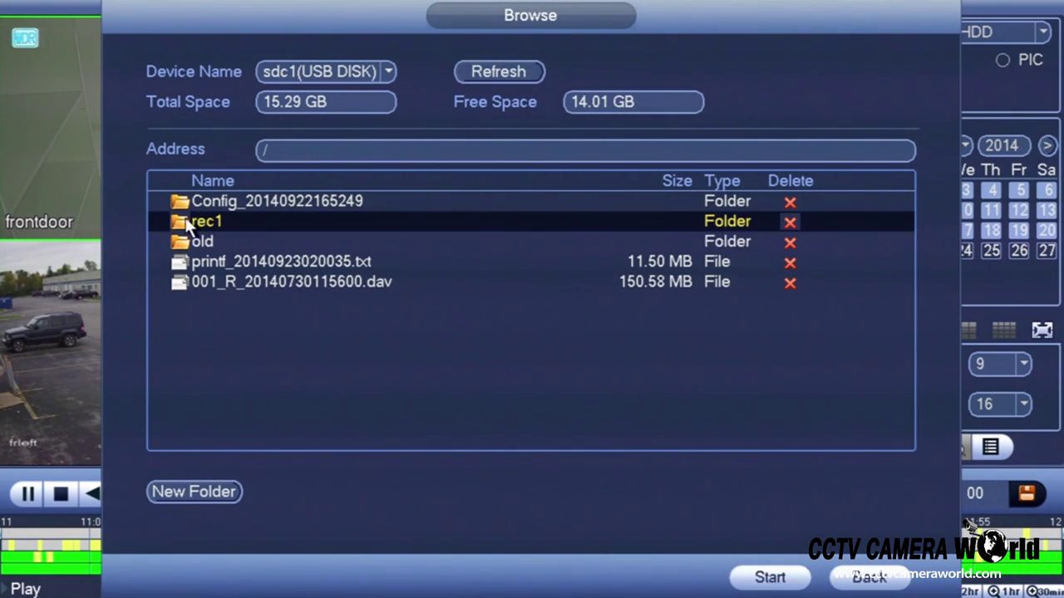
{"action": "double_click", "coordinate": [188, 223]}
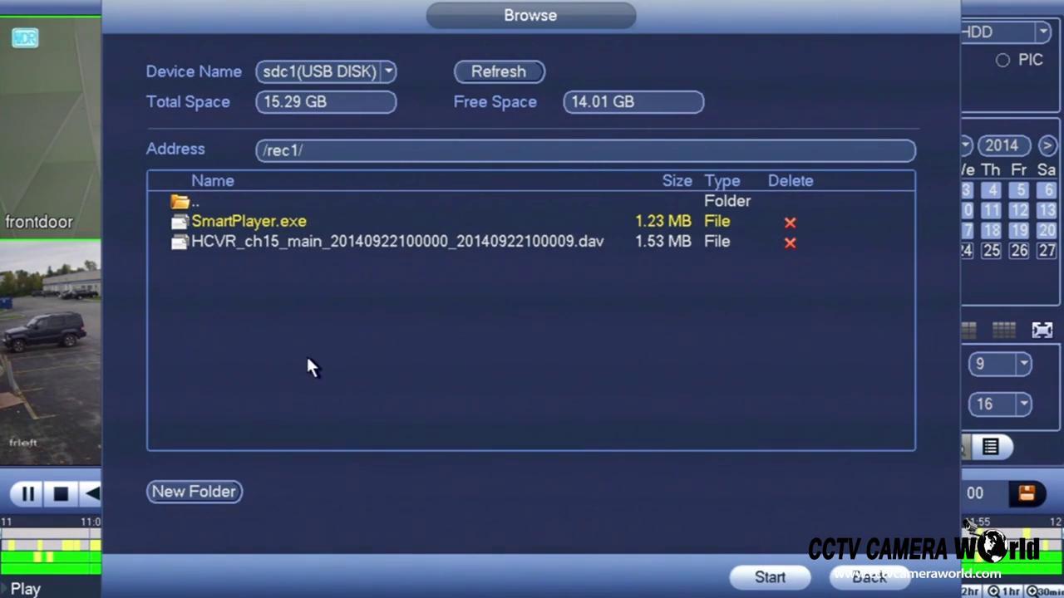
{"action": "left_click", "coordinate": [770, 577]}
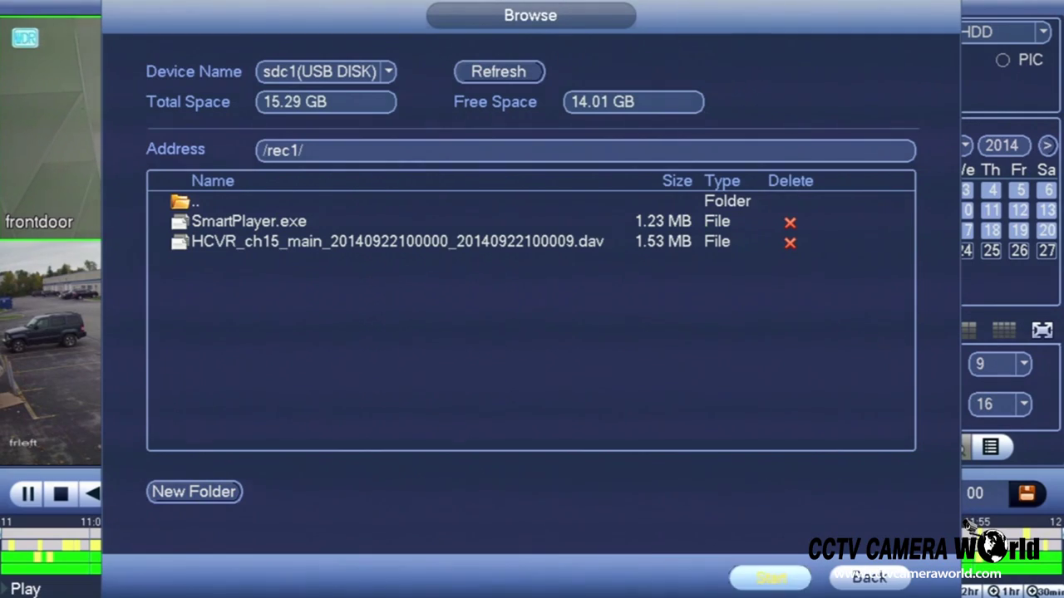